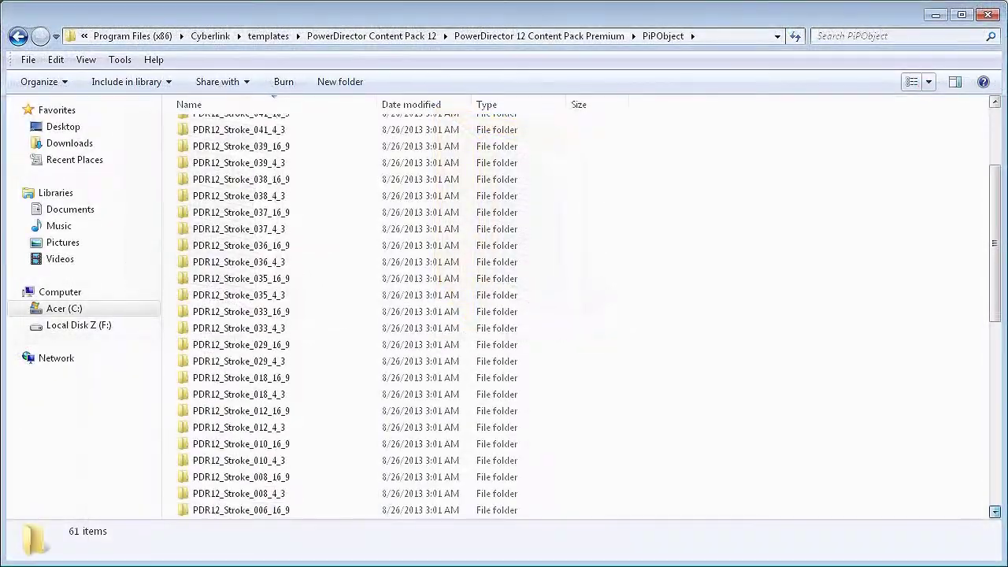
Step: Scroll to the end of the PiPObject template folder list in Details view
{"action": "scroll", "coordinate": [504, 307], "scroll_direction": "down", "scroll_amount": 3}
{"action": "scroll", "coordinate": [504, 307], "scroll_direction": "down", "scroll_amount": 5}
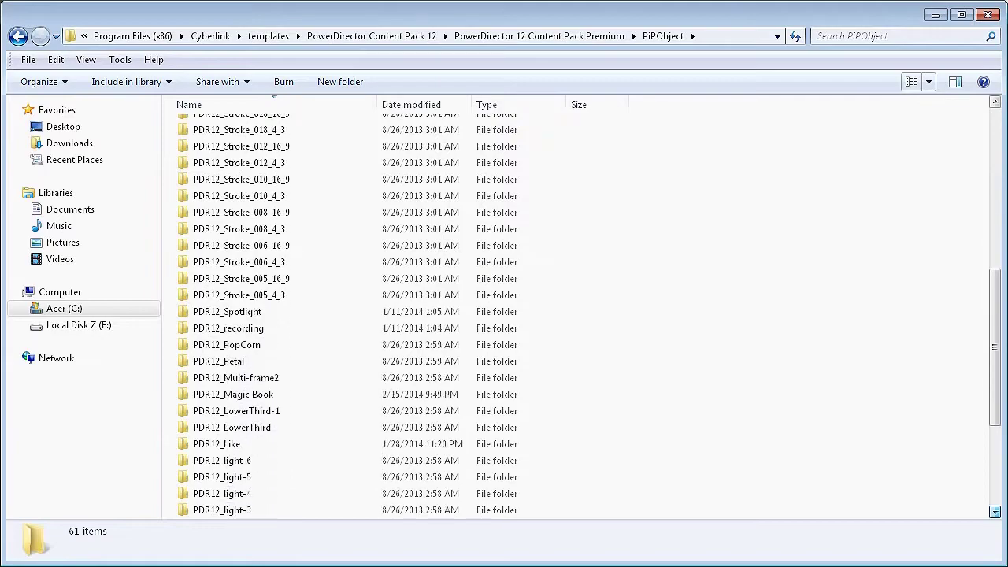
{"action": "scroll", "coordinate": [504, 307], "scroll_direction": "down", "scroll_amount": 2}
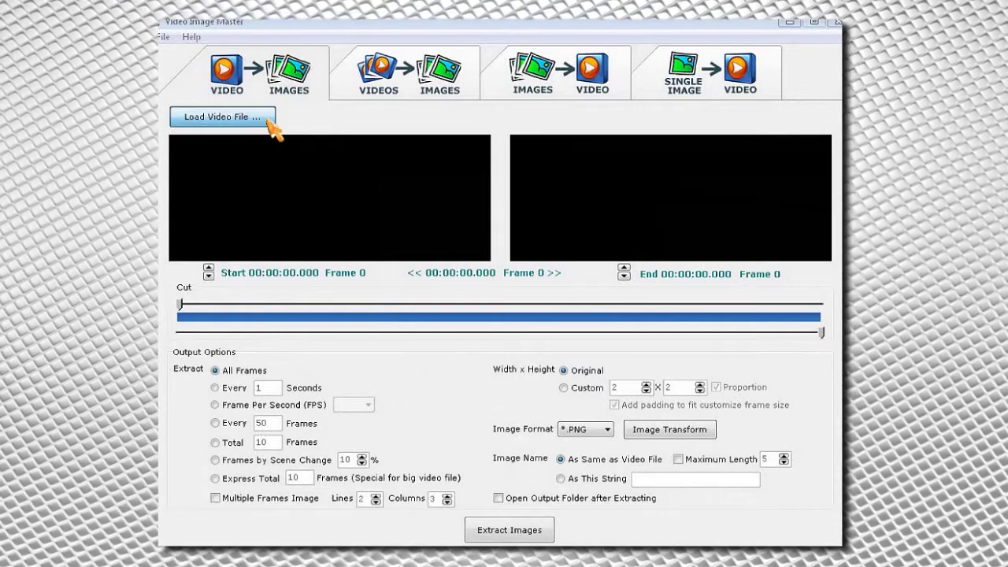
Step: Load the GLBvid-A globe video and extract all of its frames as PNG images
{"action": "left_click", "coordinate": [272, 130]}
{"action": "scroll", "coordinate": [709, 228], "scroll_direction": "down", "scroll_amount": 3}
{"action": "left_click", "coordinate": [705, 227]}
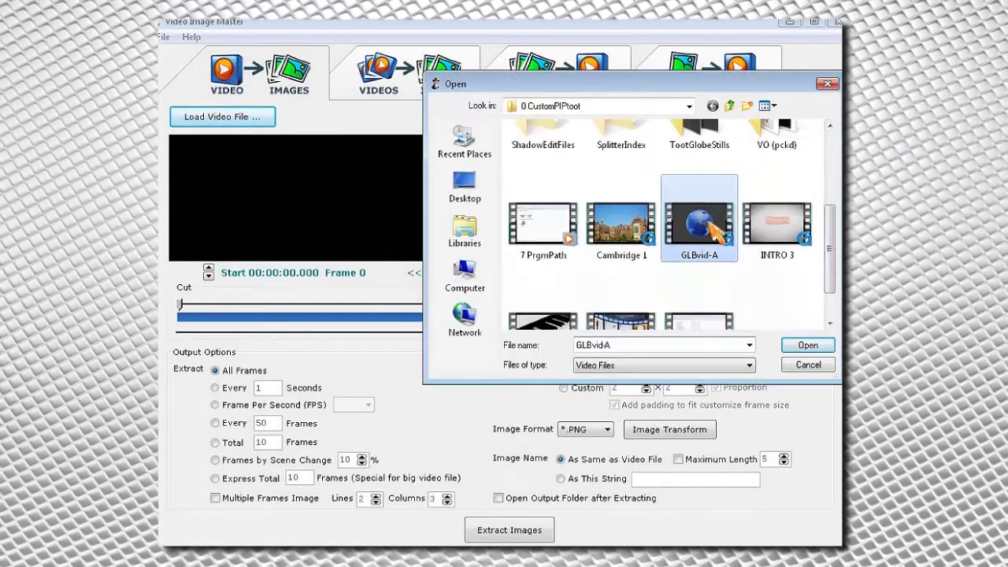
{"action": "left_click", "coordinate": [803, 347]}
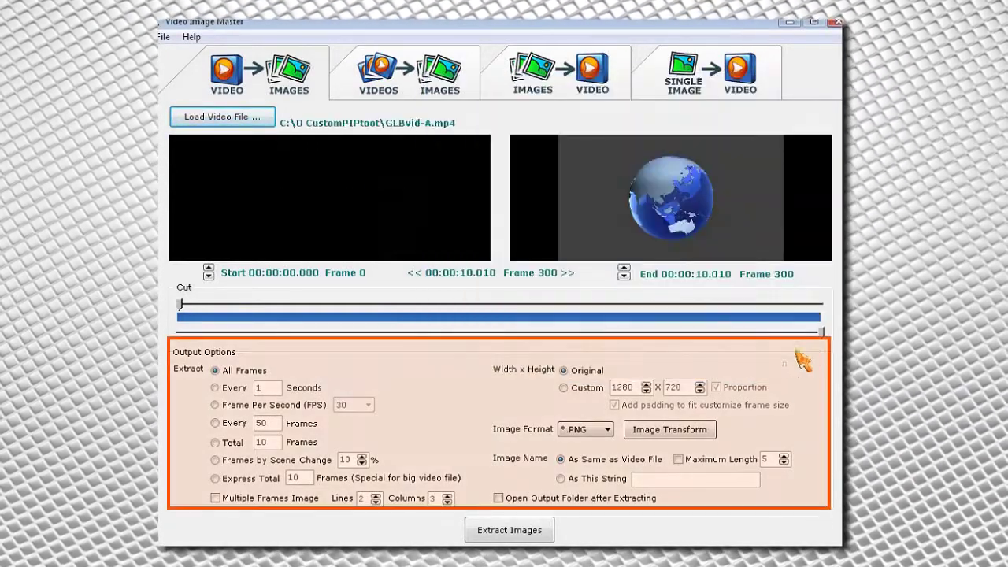
{"action": "left_click", "coordinate": [548, 530]}
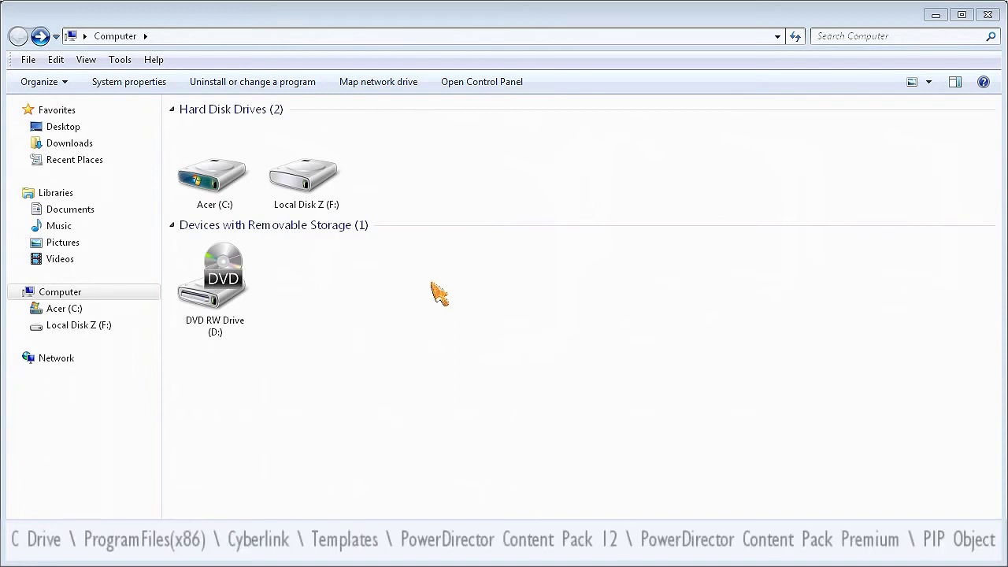
Step: Navigate from Acer (C:) through Program Files (x86), Cyberlink, templates and Content Pack 12 Premium to PiPObject
{"action": "double_click", "coordinate": [208, 180]}
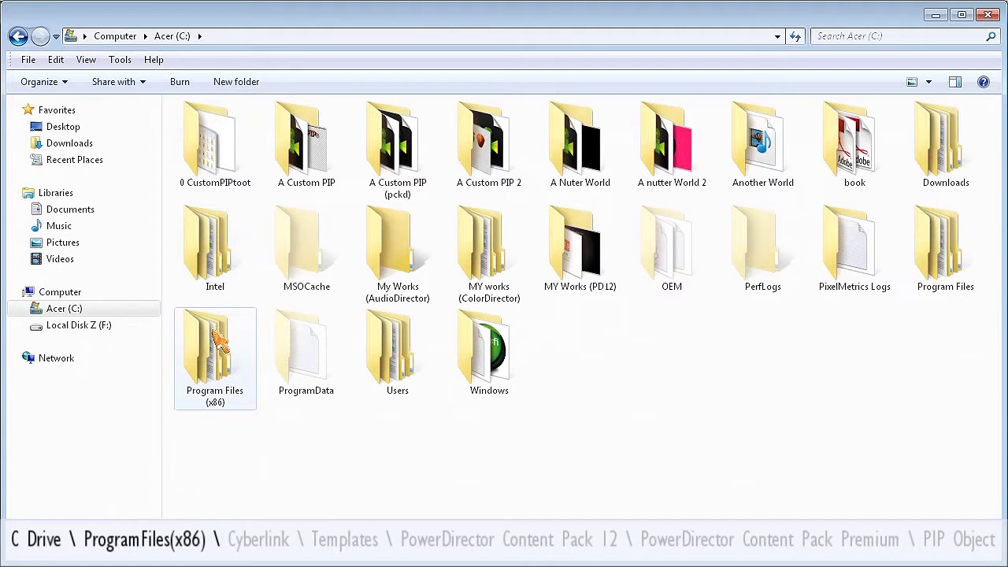
{"action": "double_click", "coordinate": [215, 351]}
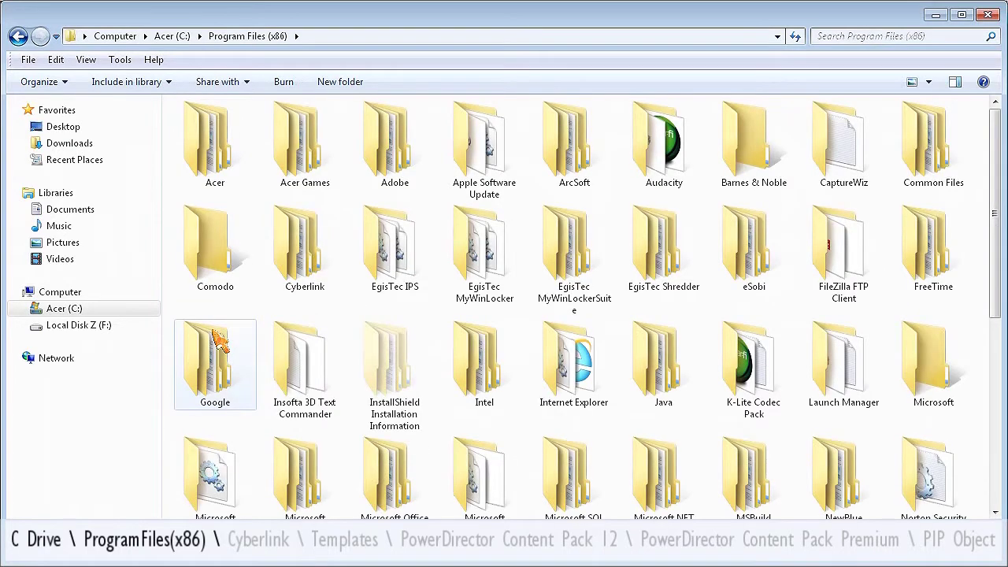
{"action": "double_click", "coordinate": [307, 254]}
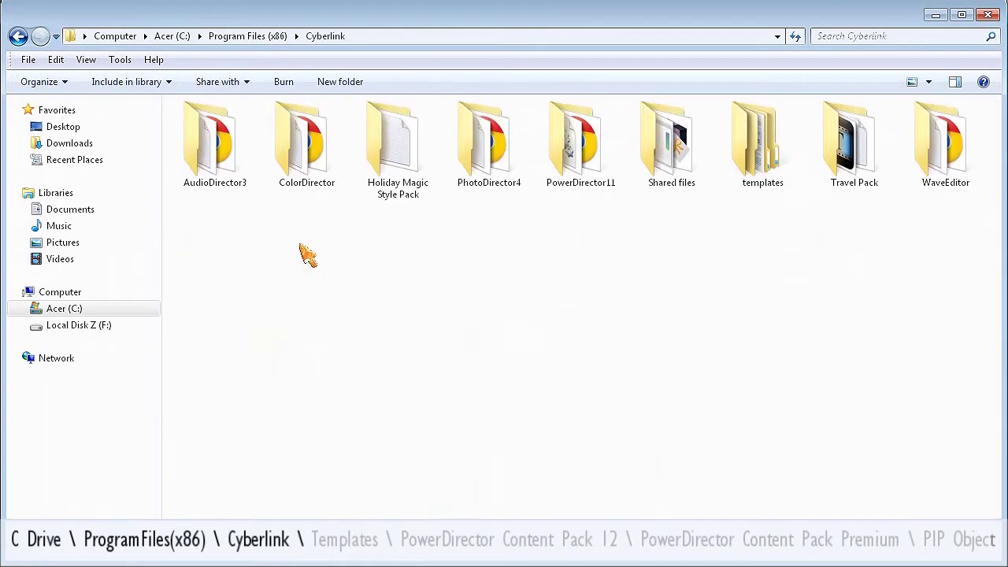
{"action": "double_click", "coordinate": [762, 167]}
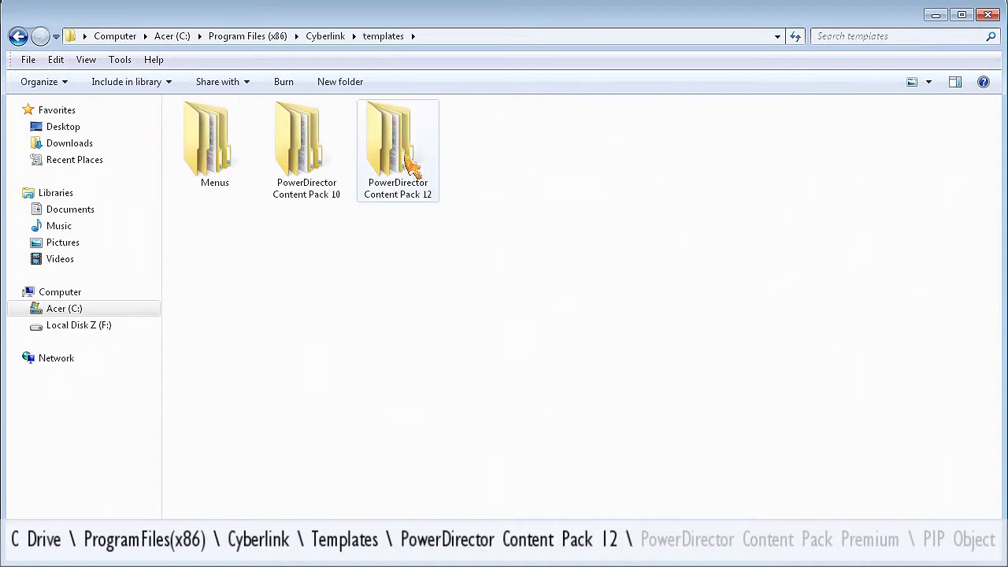
{"action": "double_click", "coordinate": [398, 150]}
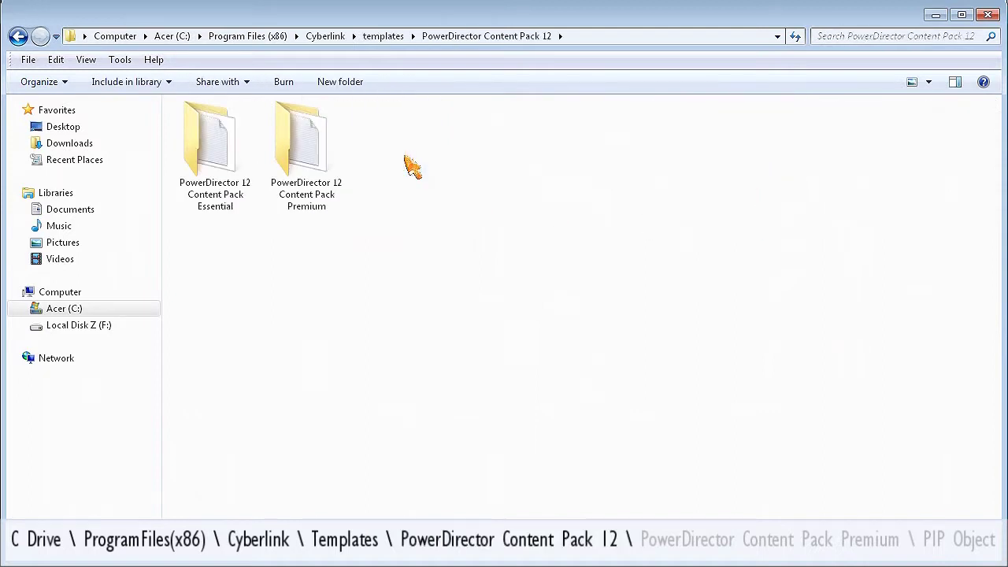
{"action": "left_click", "coordinate": [306, 166]}
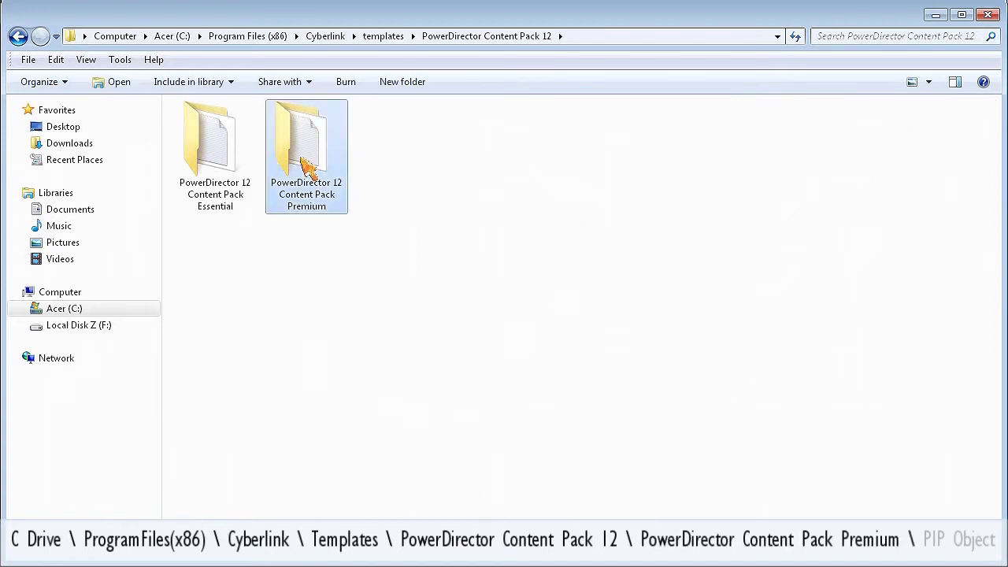
{"action": "double_click", "coordinate": [307, 167]}
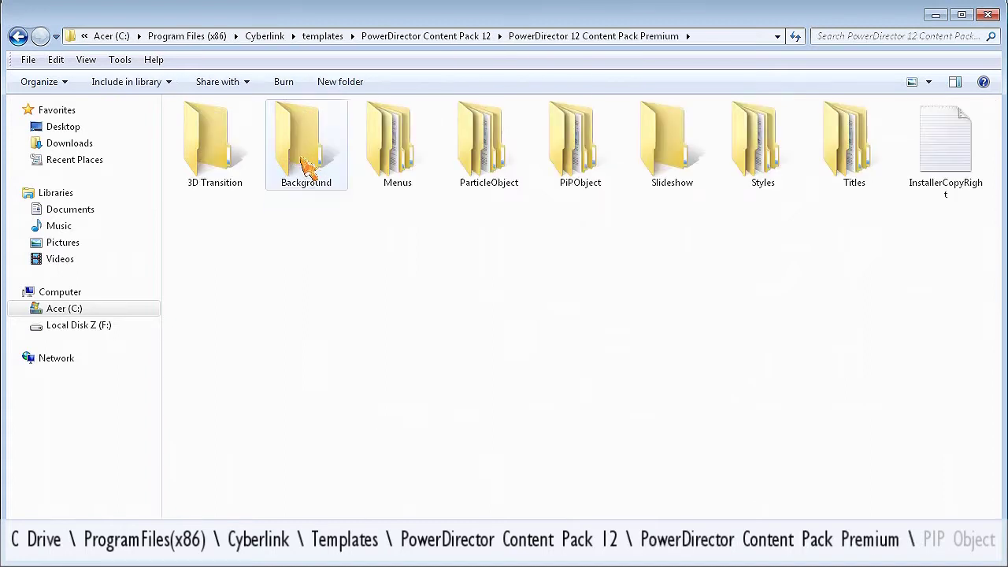
{"action": "double_click", "coordinate": [568, 166]}
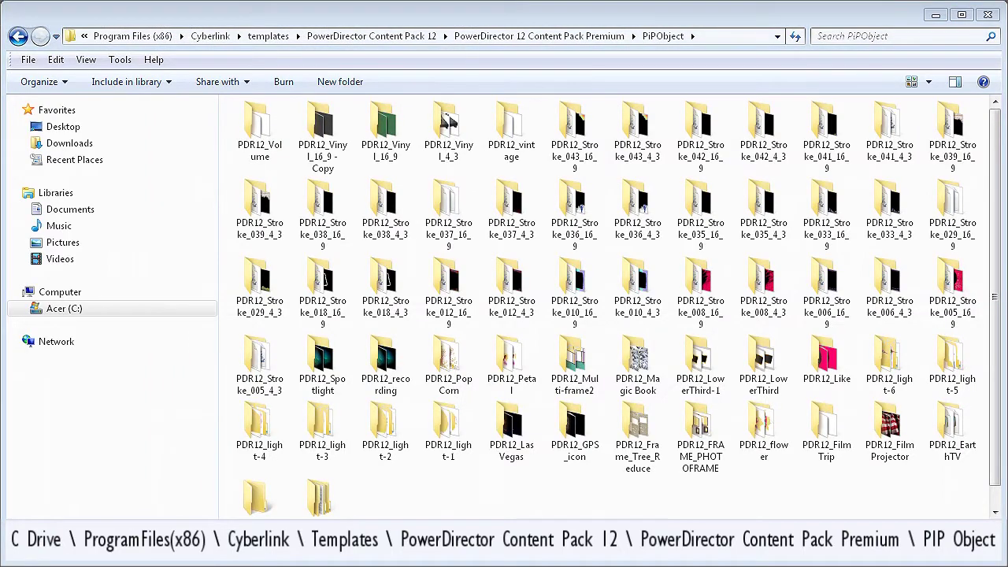
Step: Duplicate the PDR12_Vinyl_16_9 folder in PiPObject, then open the original to view its Vinyl frames
{"action": "scroll", "coordinate": [573, 167], "scroll_direction": "up", "scroll_amount": 5}
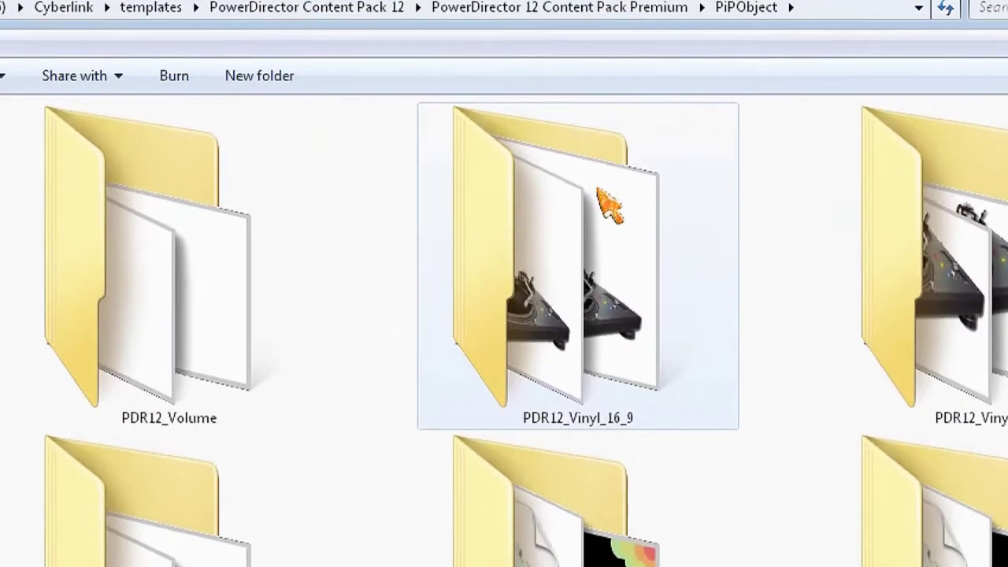
{"action": "double_click", "coordinate": [609, 207]}
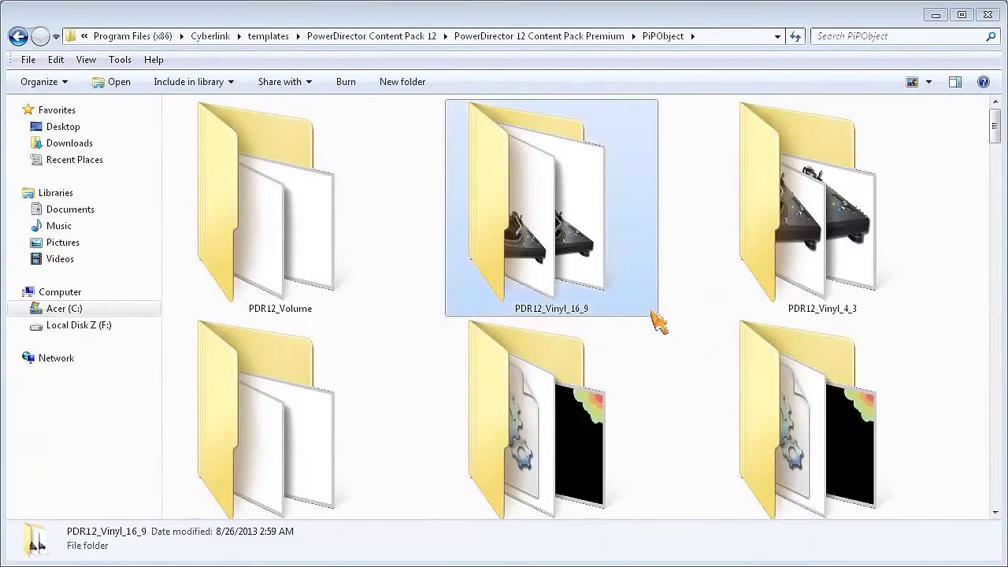
{"action": "right_click", "coordinate": [578, 220]}
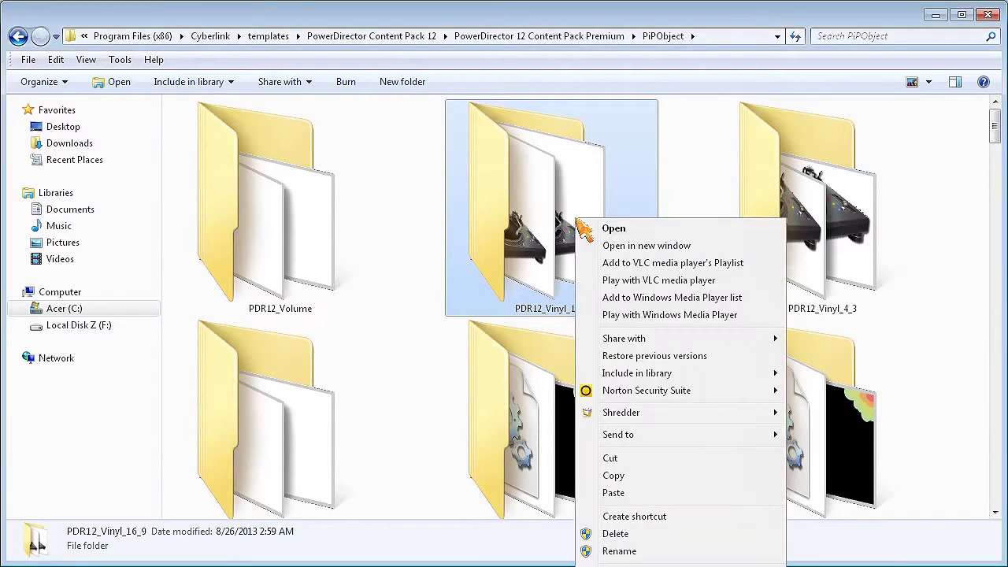
{"action": "left_click", "coordinate": [615, 476]}
{"action": "right_click", "coordinate": [402, 228]}
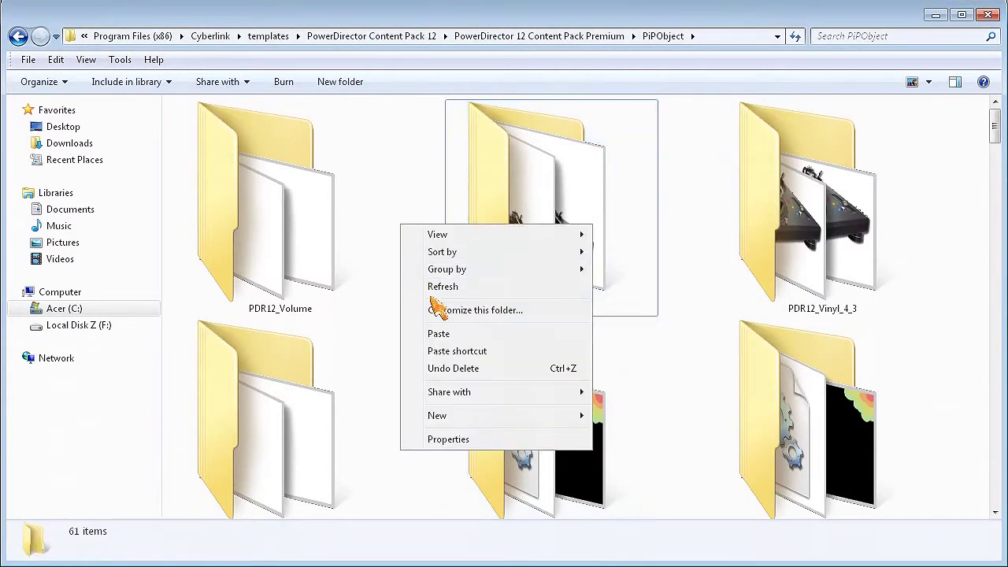
{"action": "left_click", "coordinate": [438, 334]}
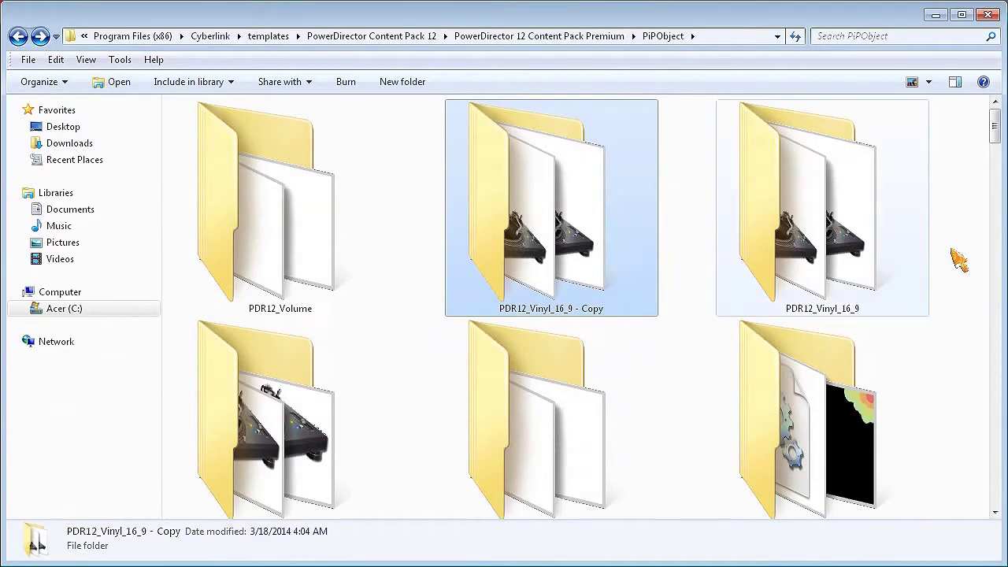
{"action": "left_click", "coordinate": [847, 246]}
{"action": "double_click", "coordinate": [847, 246]}
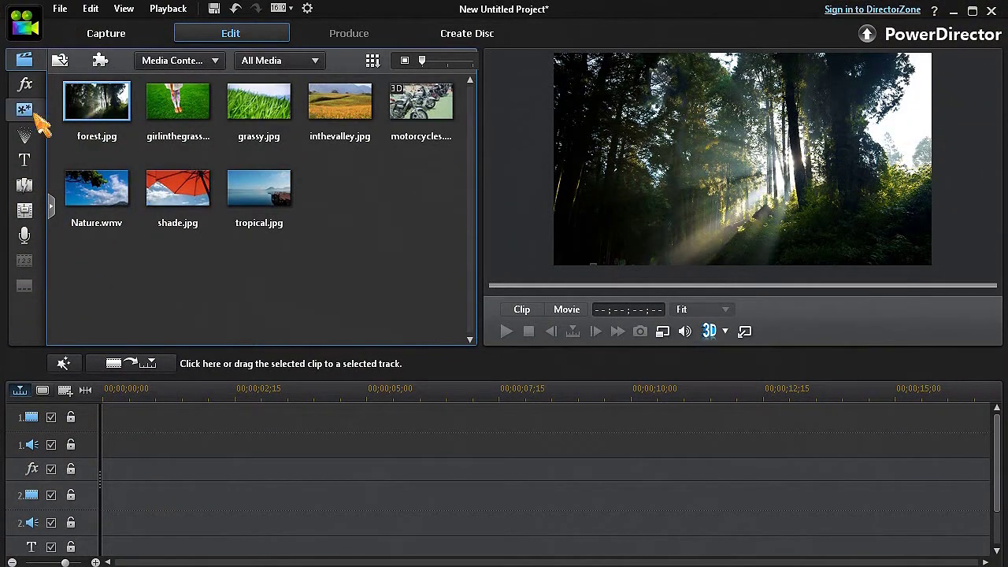
Step: Place the Record Player animated object on video track 1, preview the globe, and take a snapshot
{"action": "left_click", "coordinate": [25, 110]}
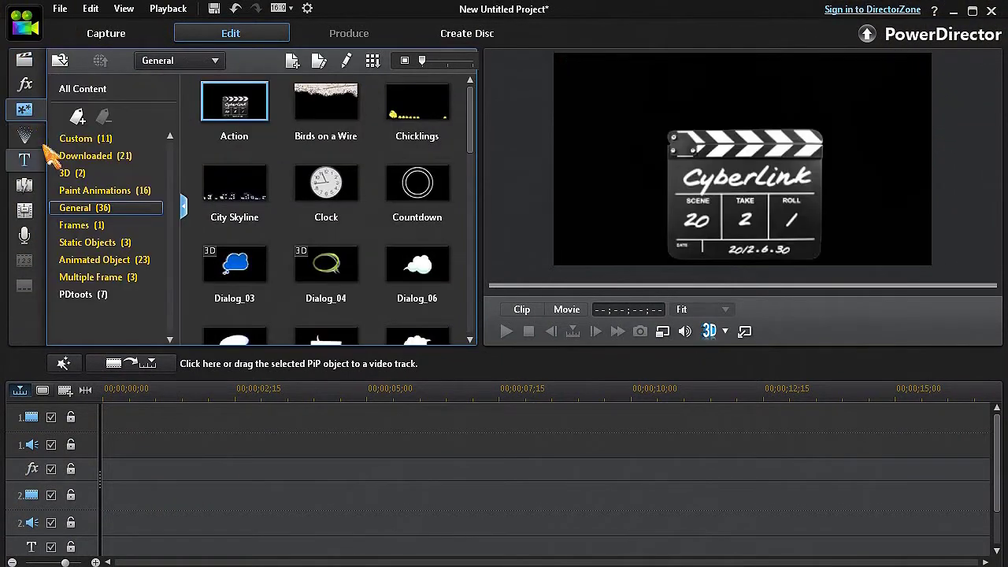
{"action": "left_click", "coordinate": [94, 261]}
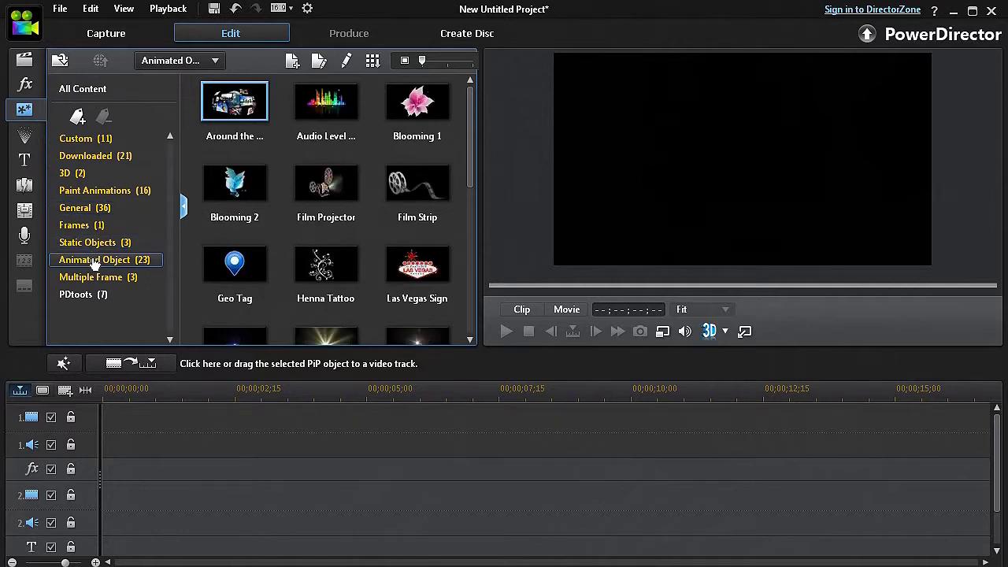
{"action": "left_click_drag", "start_coordinate": [470, 182], "coordinate": [471, 321]}
{"action": "left_click", "coordinate": [257, 246]}
{"action": "left_click_drag", "start_coordinate": [257, 250], "coordinate": [112, 416]}
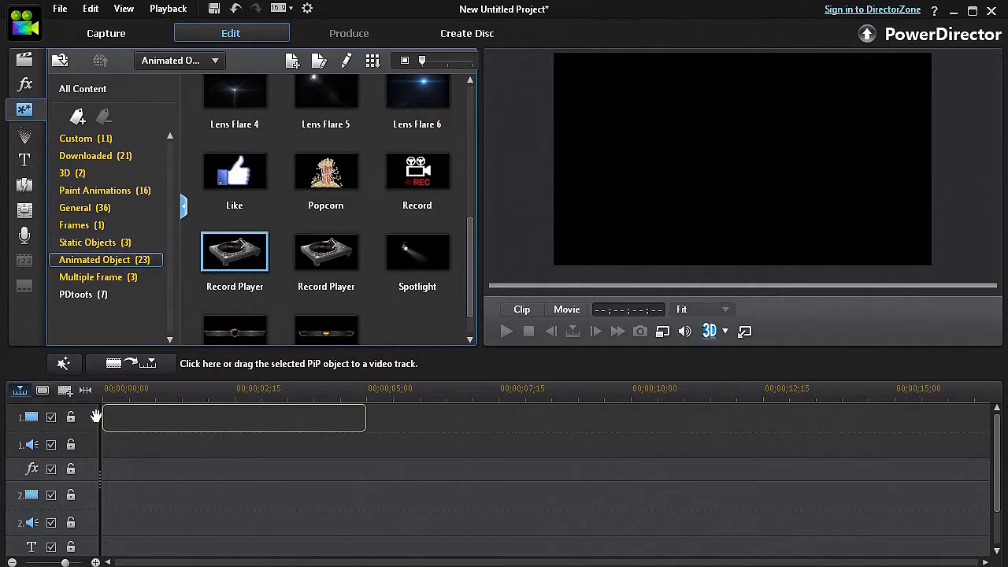
{"action": "left_click_drag", "start_coordinate": [95, 416], "coordinate": [100, 419]}
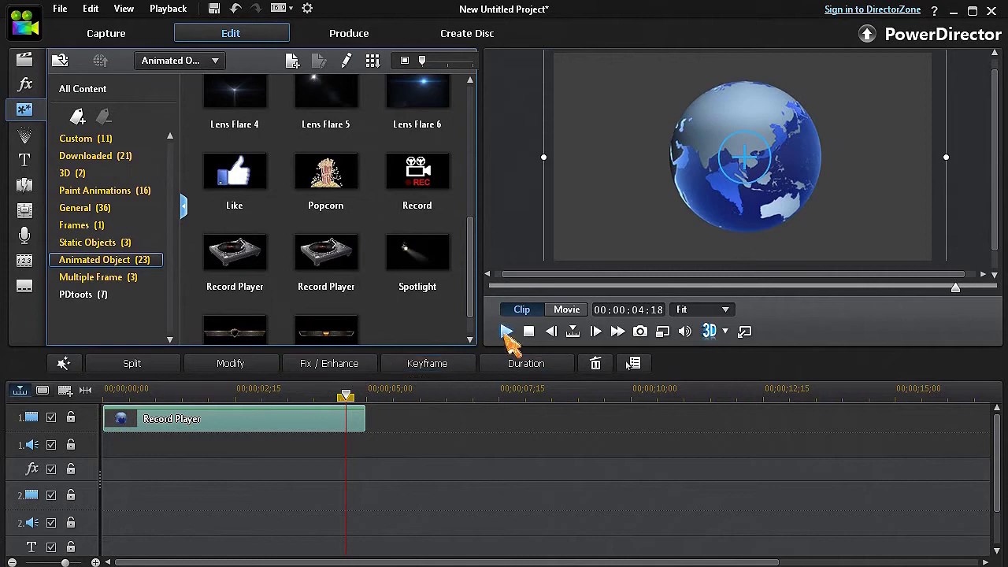
{"action": "left_click", "coordinate": [507, 332]}
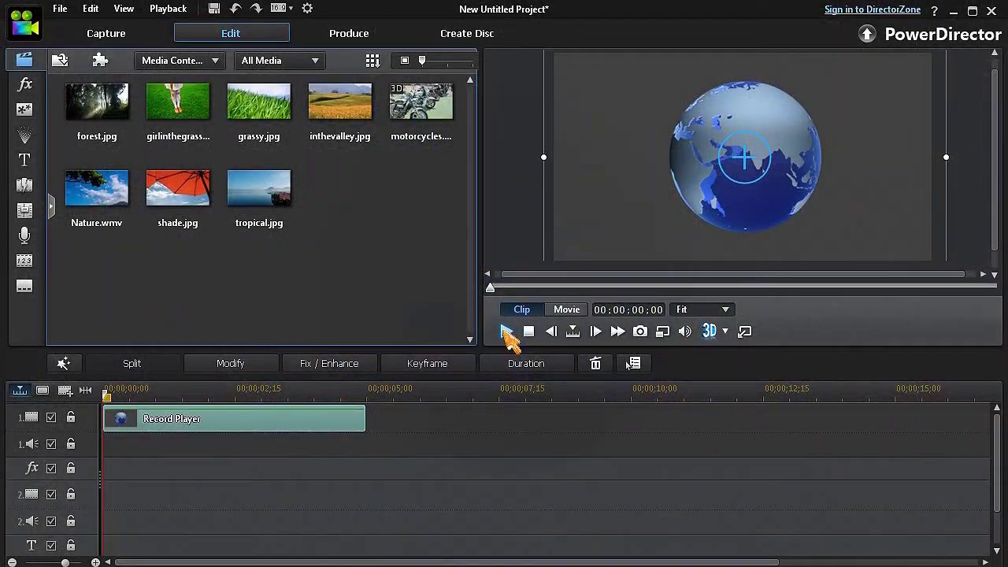
{"action": "left_click", "coordinate": [641, 331]}
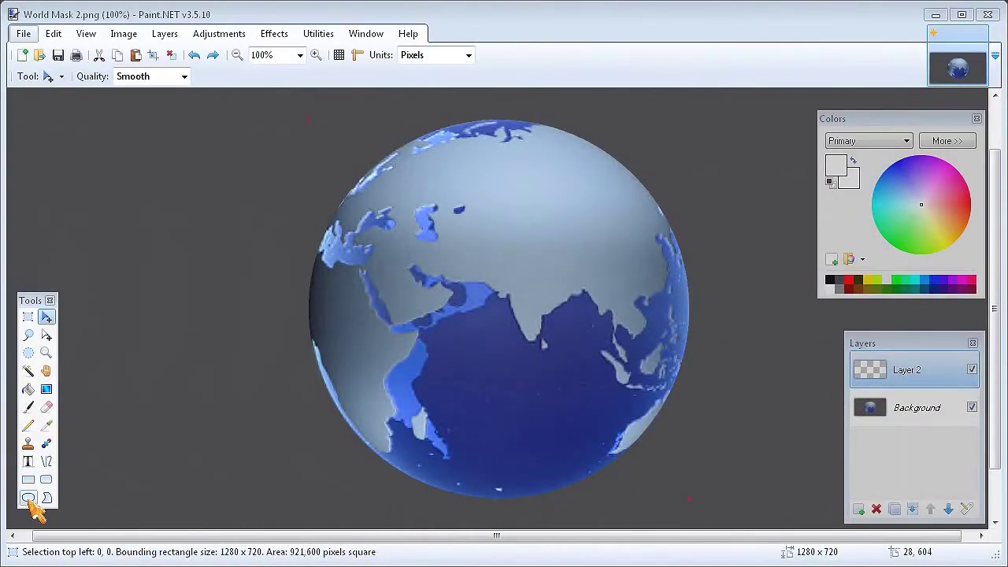
Step: Draw a white circle over the globe with the Ellipse tool and delete the Background layer
{"action": "left_click", "coordinate": [29, 499]}
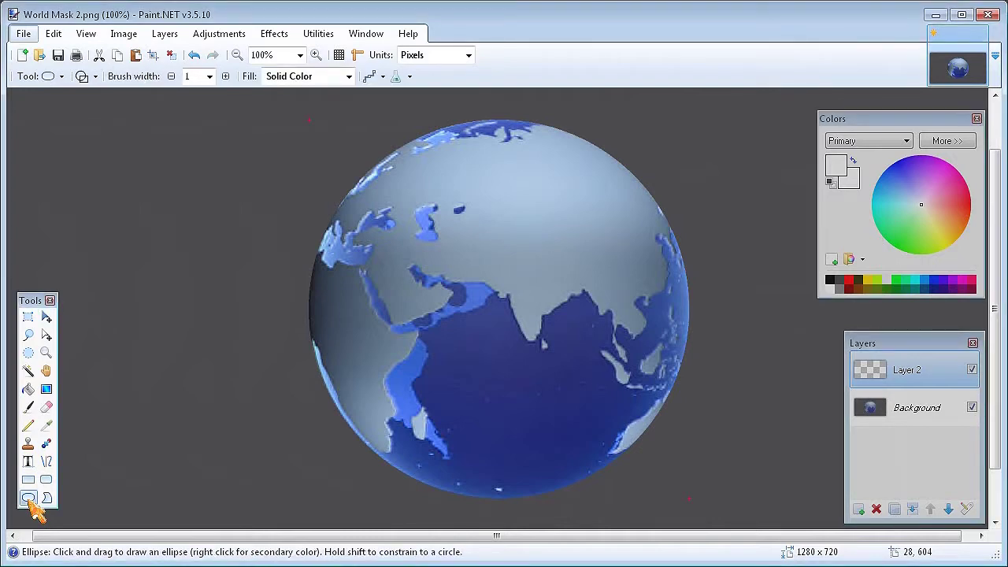
{"action": "left_click_drag", "start_coordinate": [310, 120], "coordinate": [690, 497]}
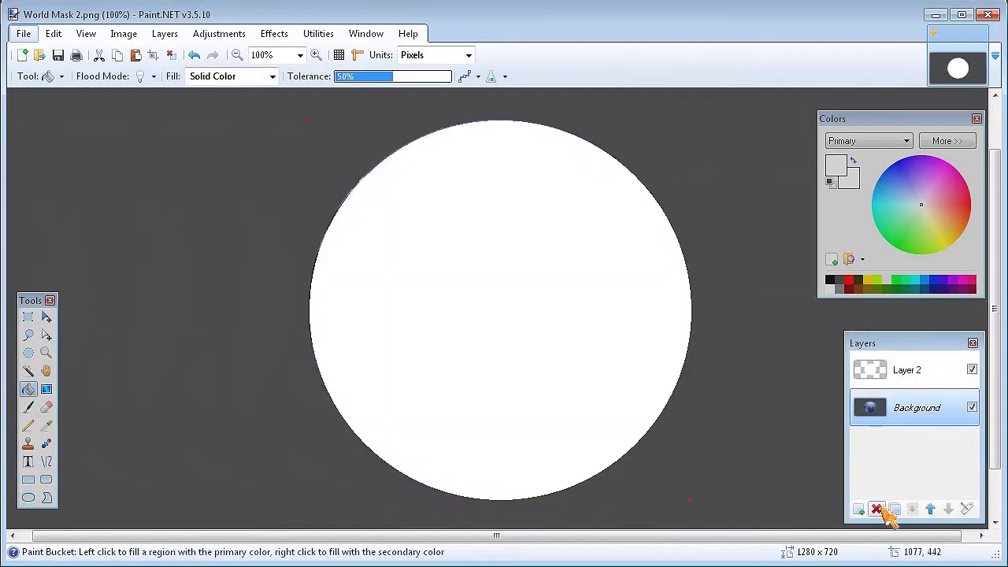
{"action": "left_click", "coordinate": [877, 510]}
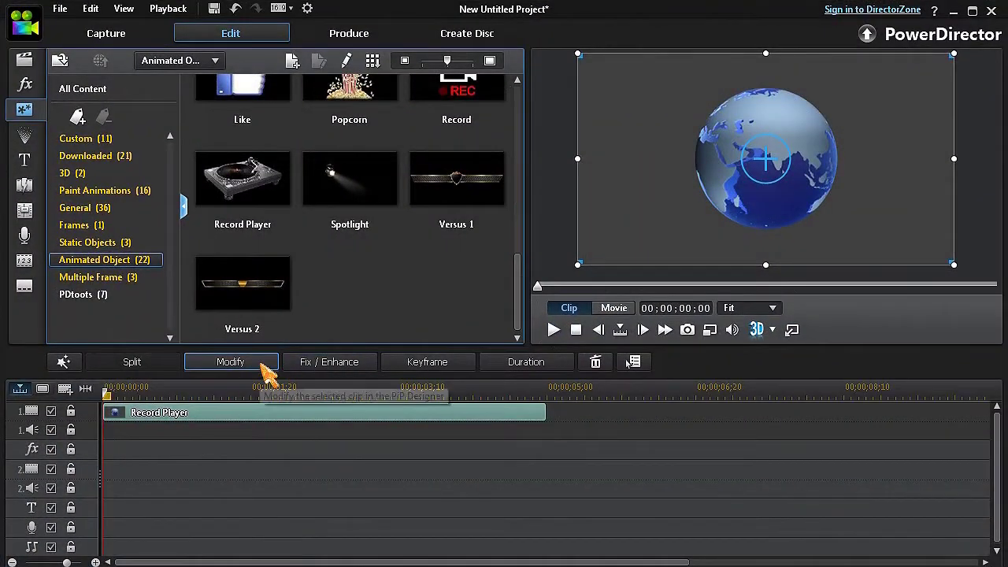
Step: Apply the GLB 4 (mask) image as the globe object's mask
{"action": "left_click", "coordinate": [264, 366]}
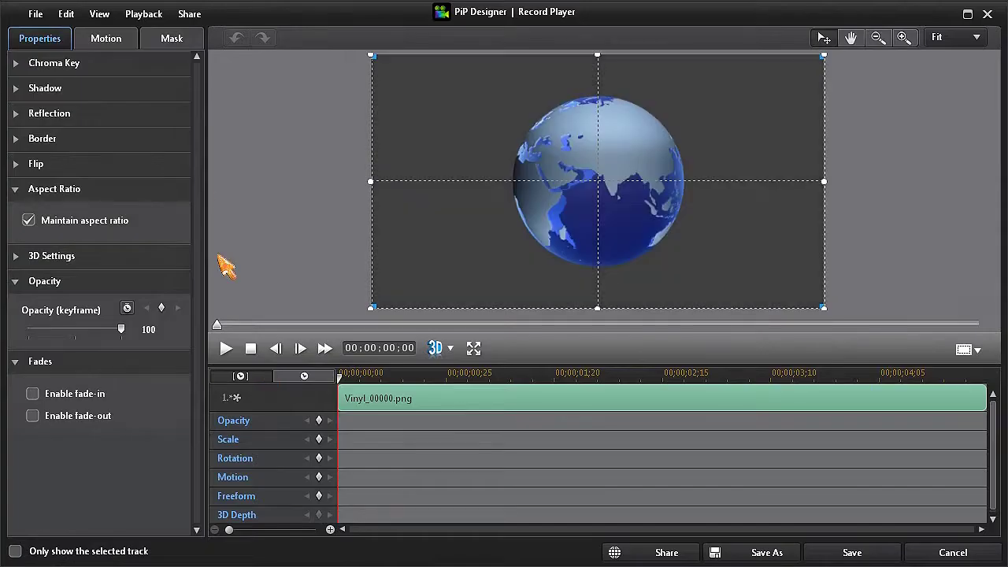
{"action": "left_click", "coordinate": [173, 41]}
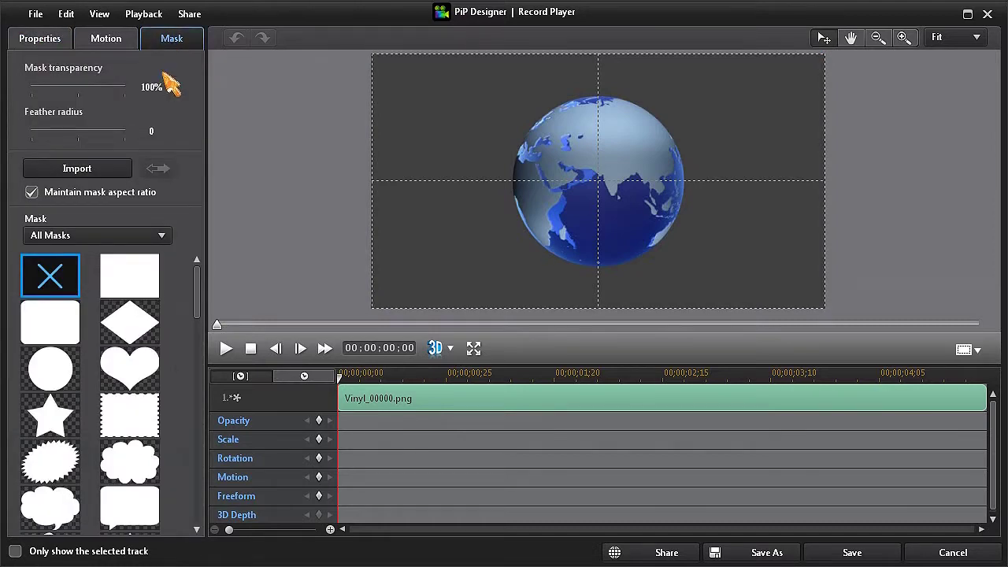
{"action": "left_click", "coordinate": [113, 170]}
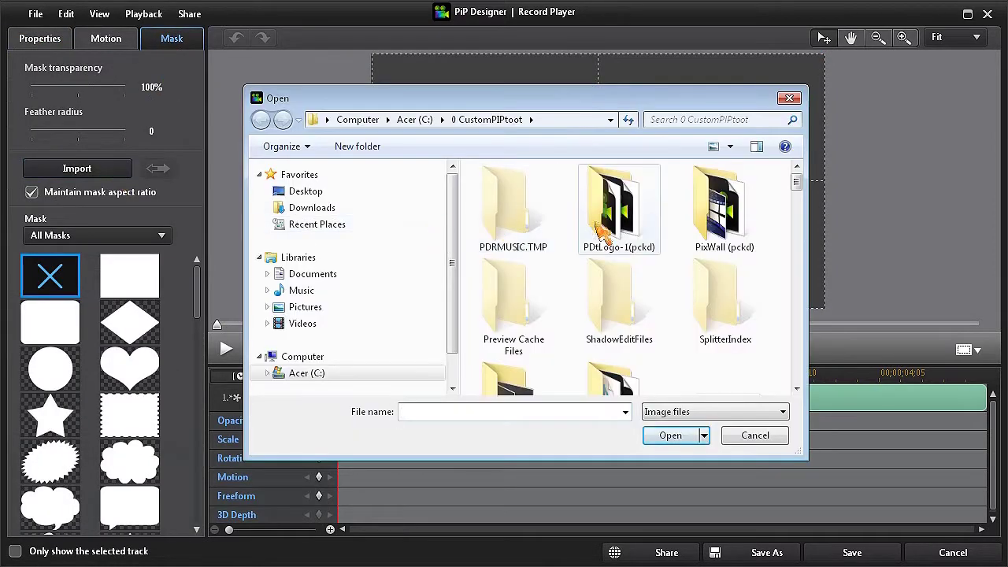
{"action": "scroll", "coordinate": [790, 197], "scroll_direction": "down", "scroll_amount": 8}
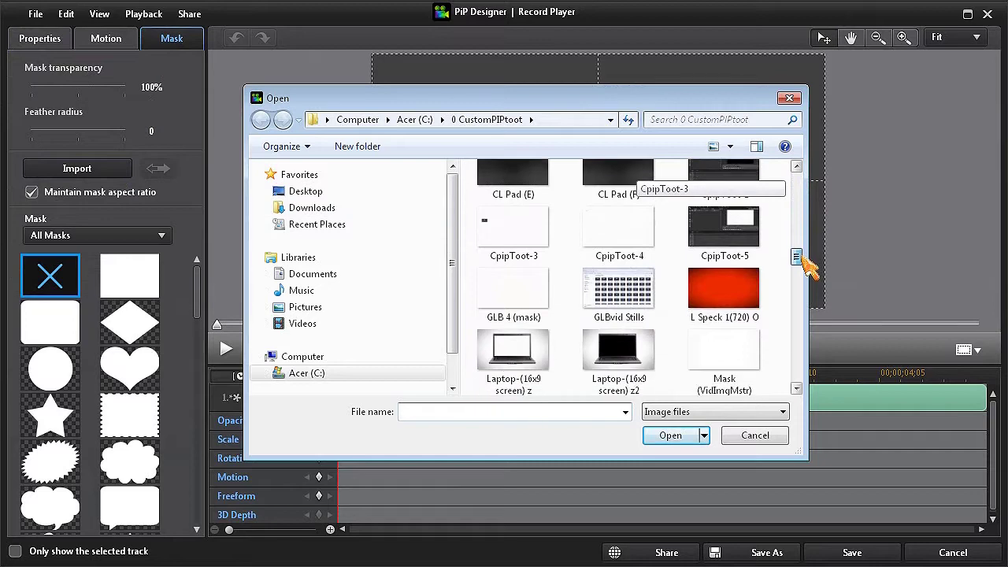
{"action": "left_click", "coordinate": [523, 269]}
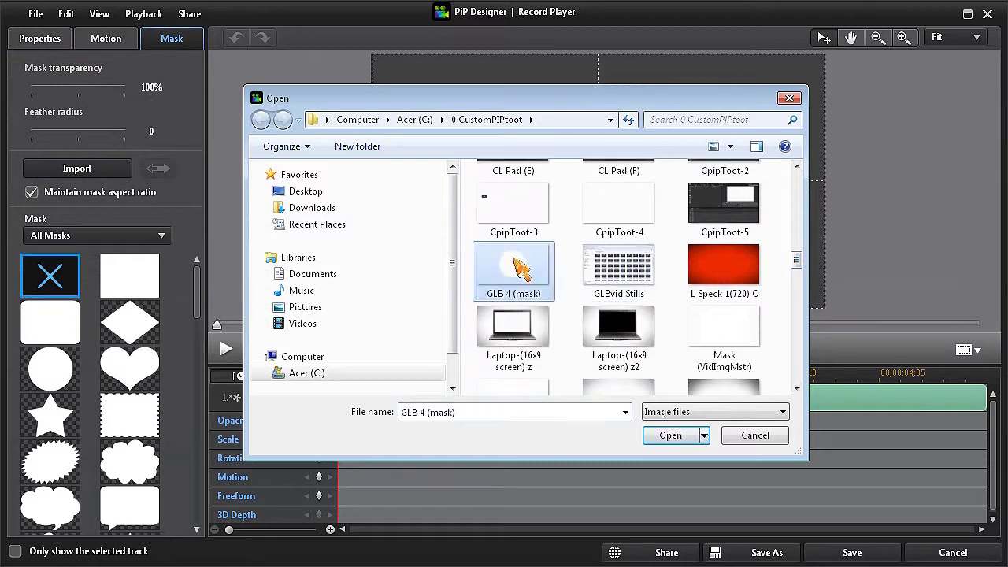
{"action": "left_click", "coordinate": [671, 437]}
Step: Save the masked globe object as a custom template named CP_World 2
{"action": "scroll", "coordinate": [198, 410], "scroll_direction": "down", "scroll_amount": 5}
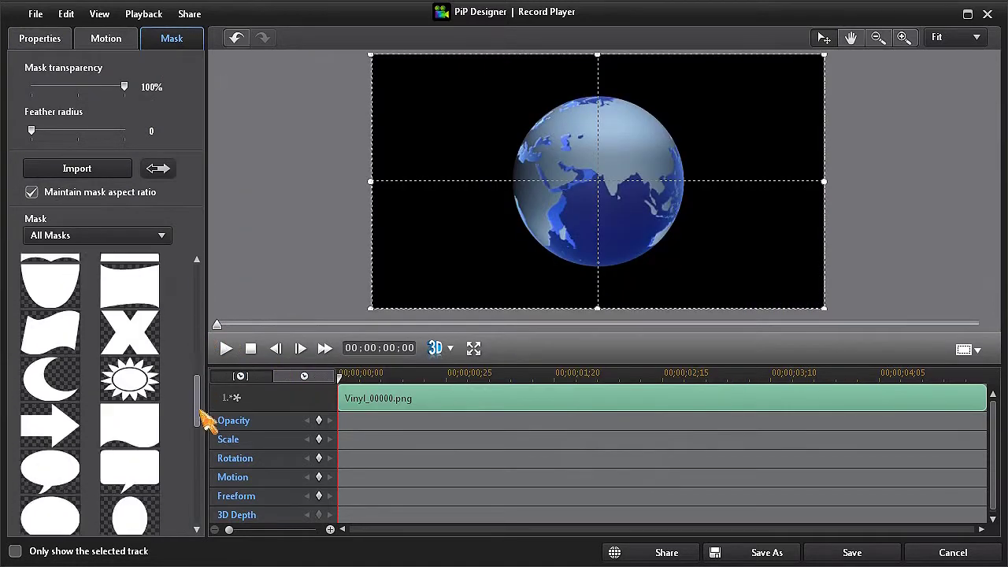
{"action": "left_click_drag", "start_coordinate": [203, 419], "coordinate": [182, 523]}
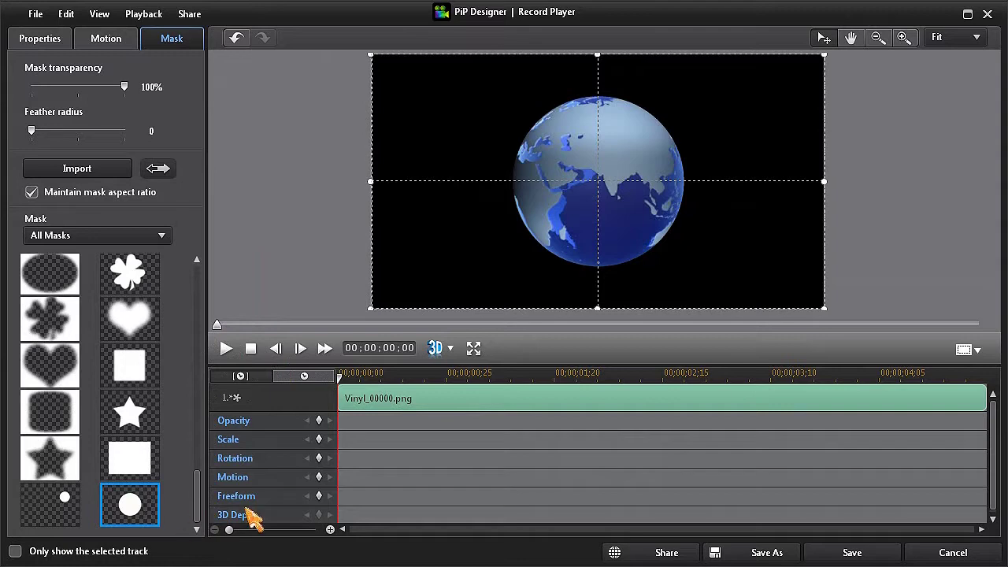
{"action": "left_click", "coordinate": [761, 554]}
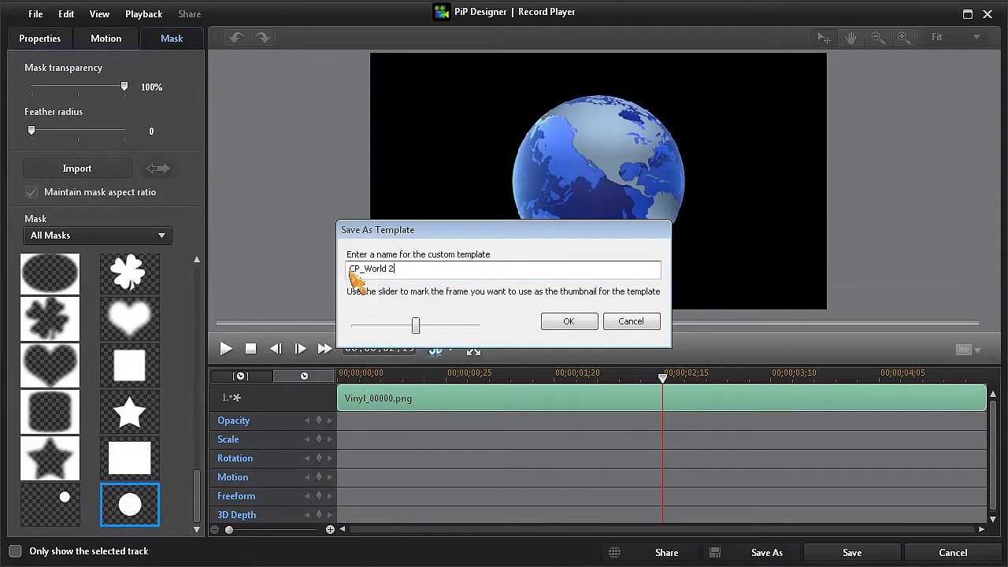
{"action": "left_click", "coordinate": [567, 323]}
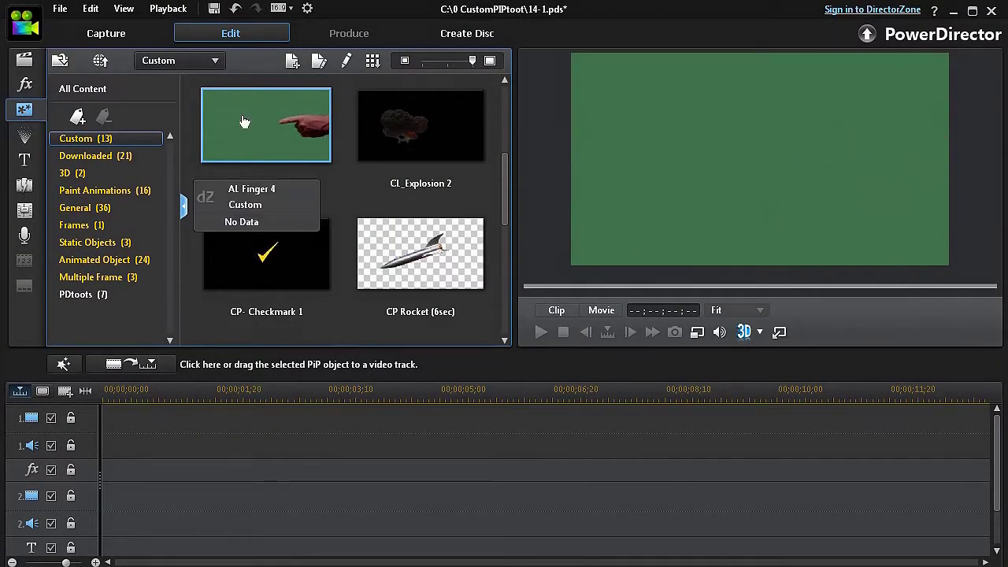
Step: Chroma-key out AL Finger 4's green background and begin saving it as template AL Finger 5
{"action": "left_click_drag", "start_coordinate": [247, 121], "coordinate": [111, 419]}
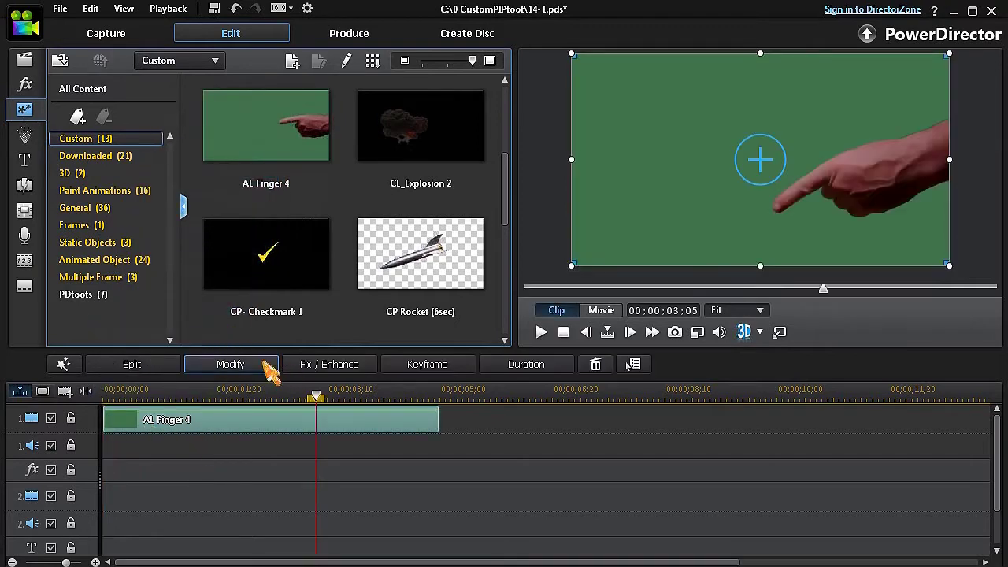
{"action": "left_click", "coordinate": [236, 364]}
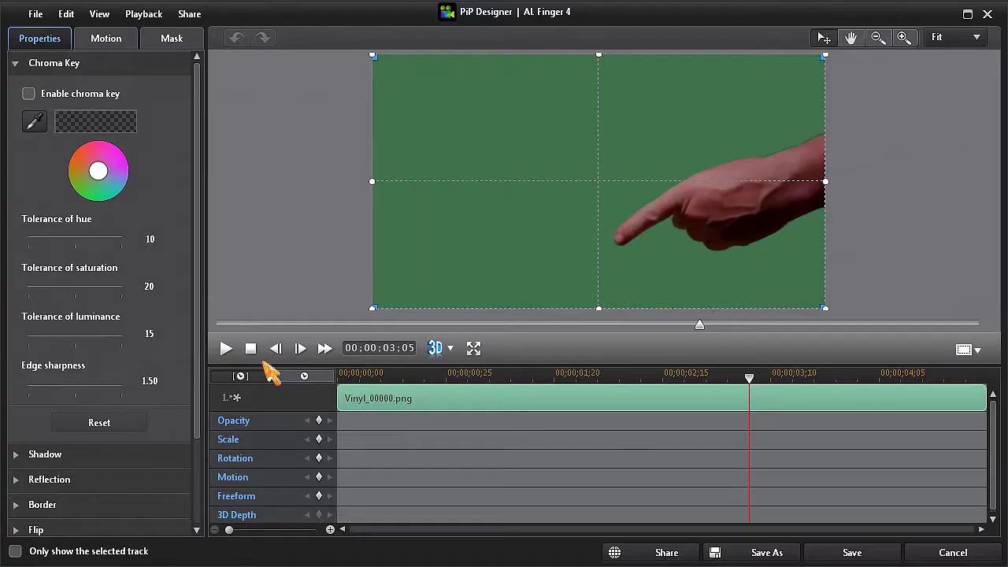
{"action": "left_click", "coordinate": [28, 94]}
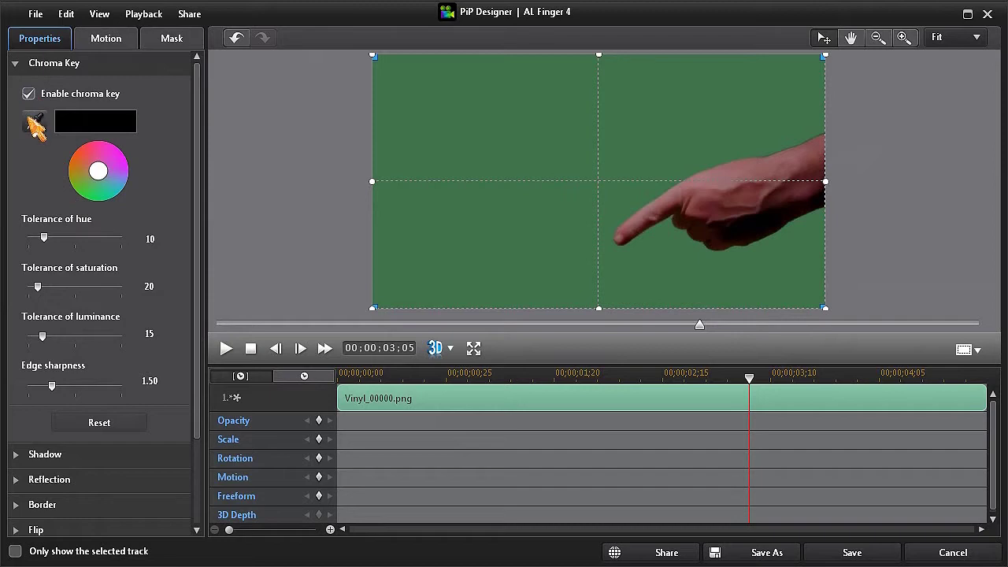
{"action": "left_click", "coordinate": [429, 112]}
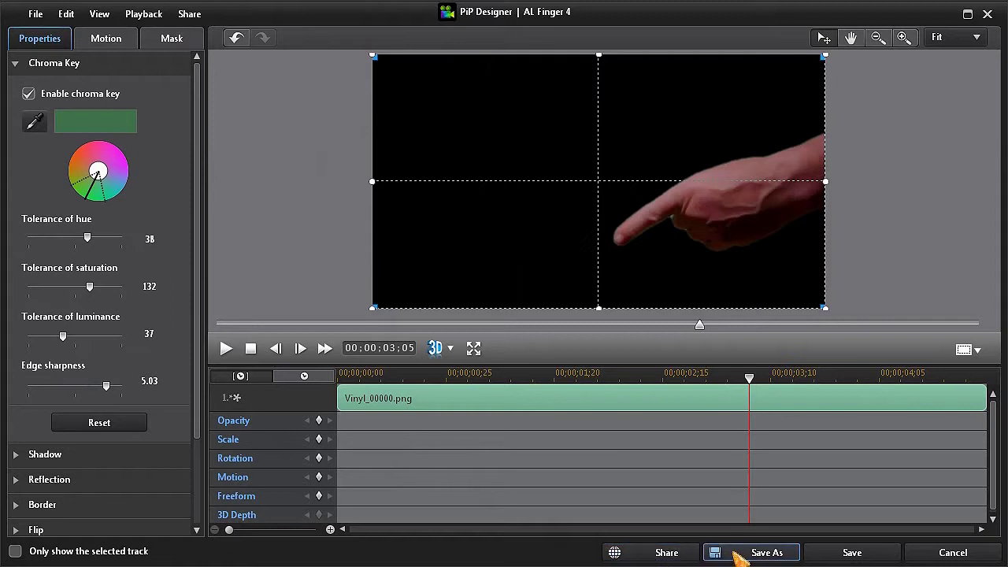
{"action": "left_click", "coordinate": [737, 555]}
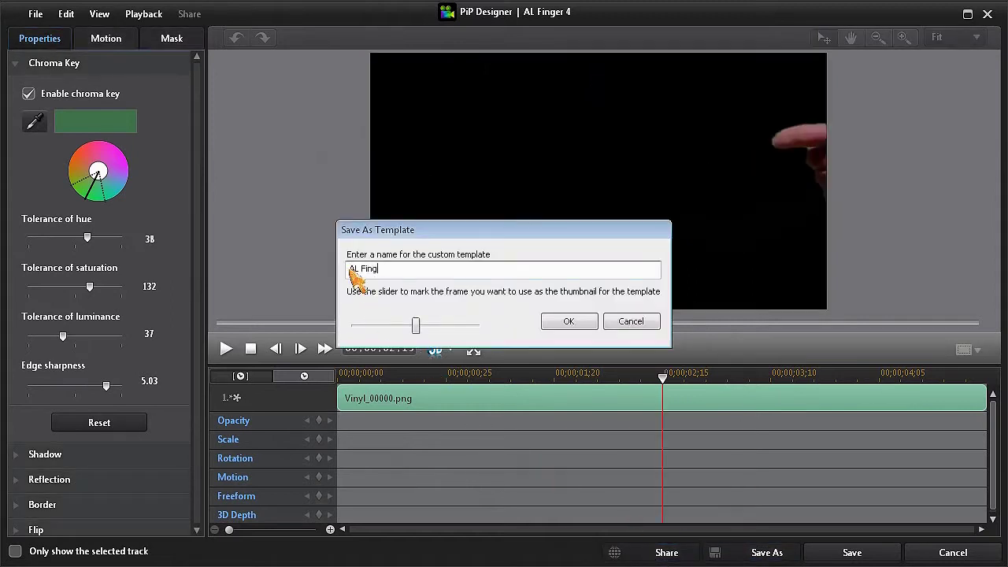